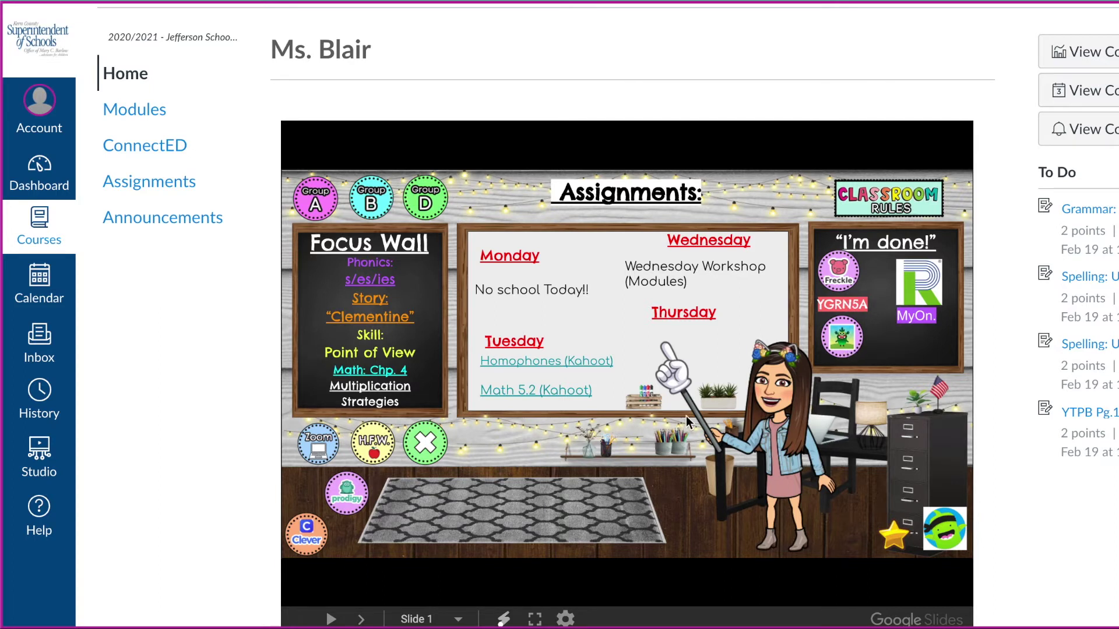
- Open the course's Modules page and look over the current and earlier weekly modules
{"action": "left_click", "coordinate": [145, 120]}
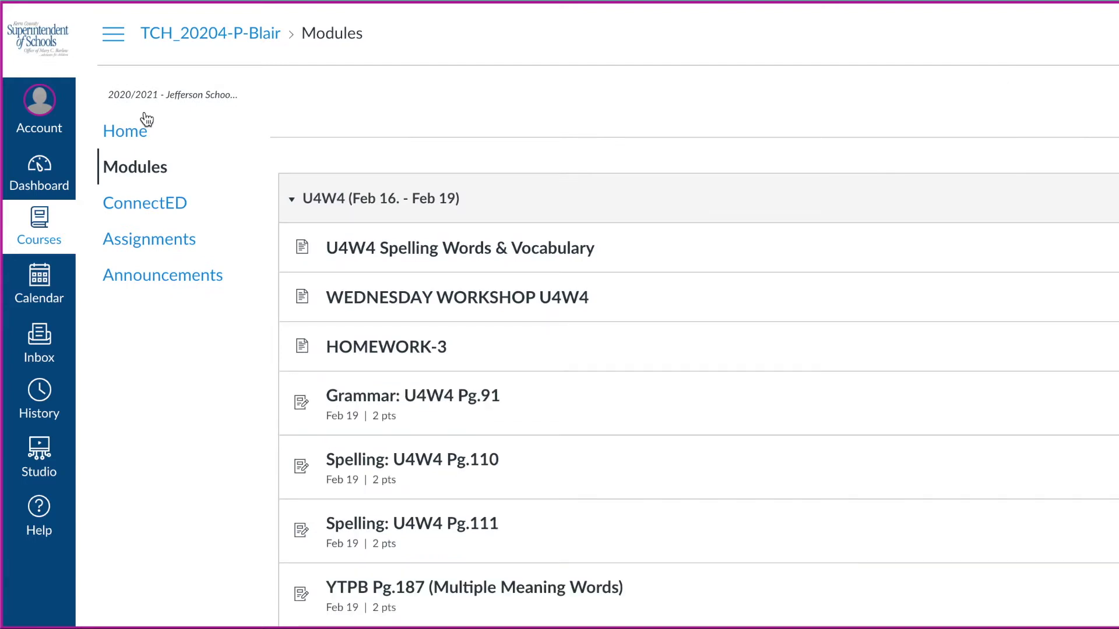
{"action": "scroll", "coordinate": [533, 131], "scroll_direction": "down", "scroll_amount": 2}
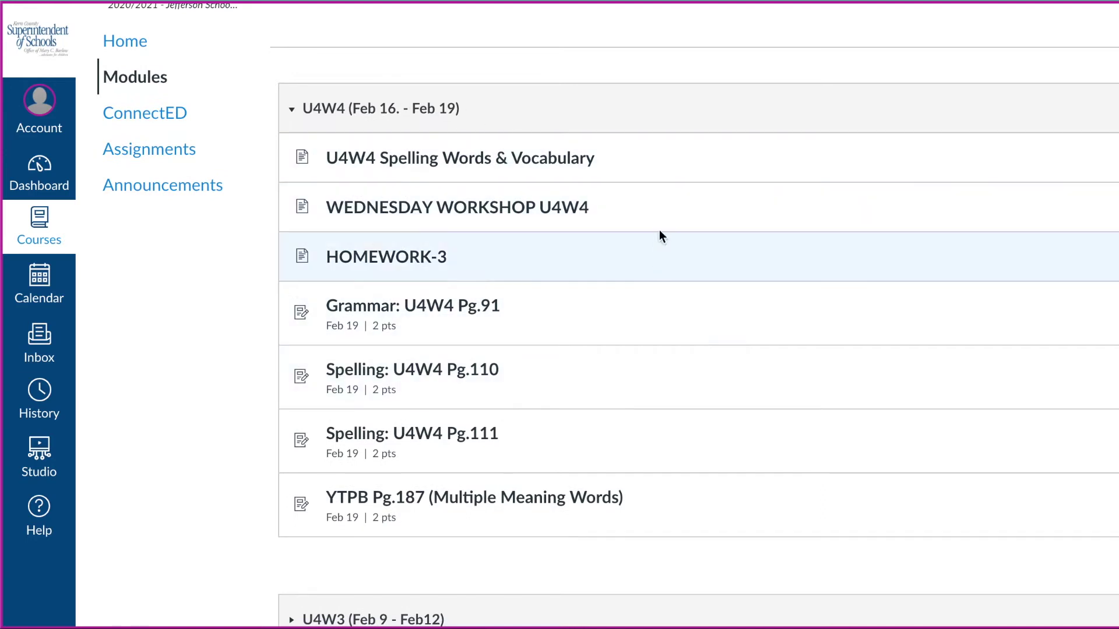
{"action": "scroll", "coordinate": [382, 448], "scroll_direction": "down", "scroll_amount": 10}
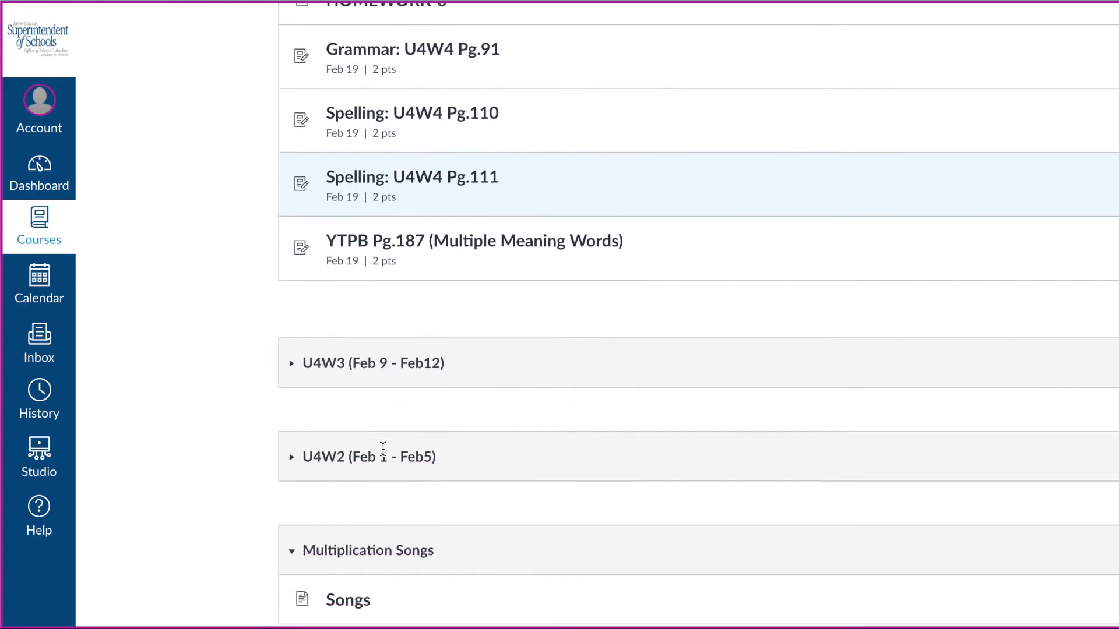
{"action": "scroll", "coordinate": [383, 452], "scroll_direction": "down", "scroll_amount": 3}
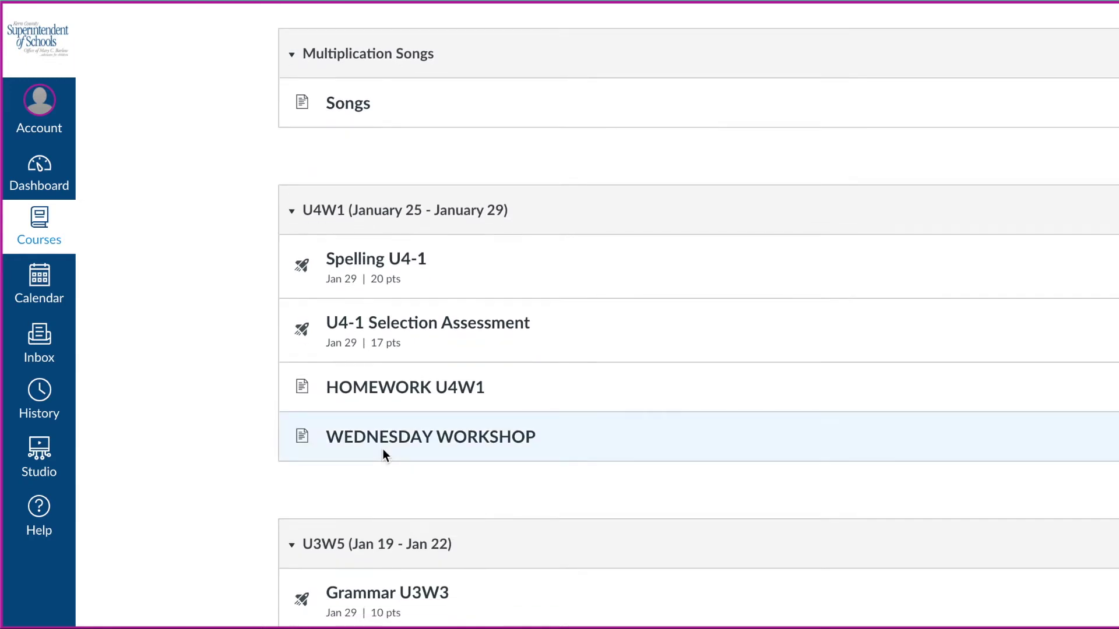
{"action": "scroll", "coordinate": [383, 450], "scroll_direction": "up", "scroll_amount": 13}
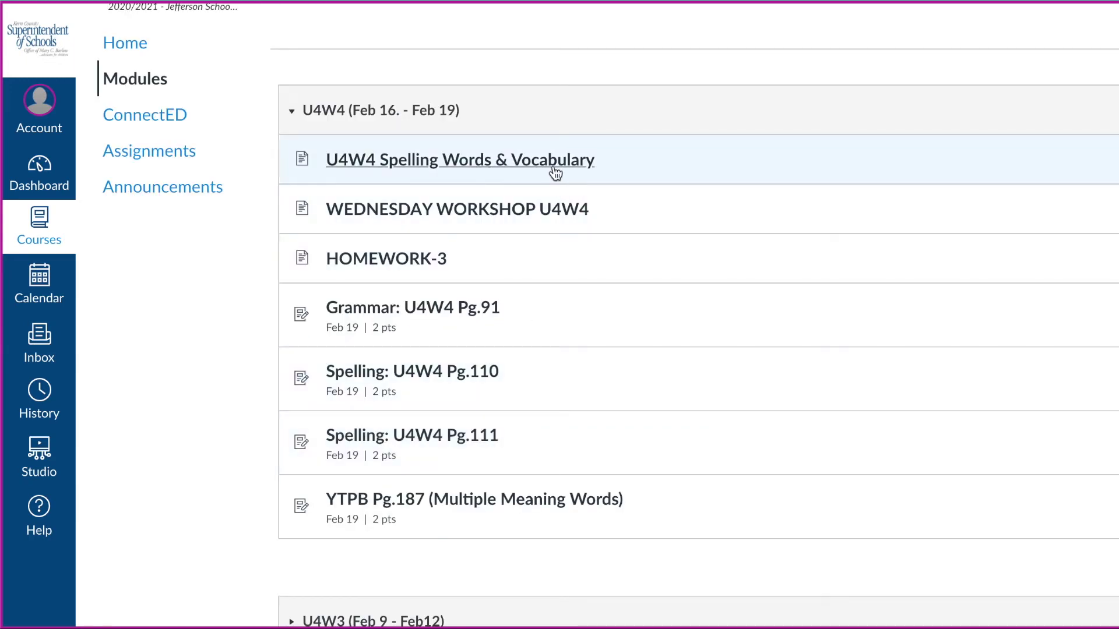
- Open the U4W4 Spelling Words & Vocabulary page and read through its word lists and definitions
{"action": "left_click", "coordinate": [575, 167]}
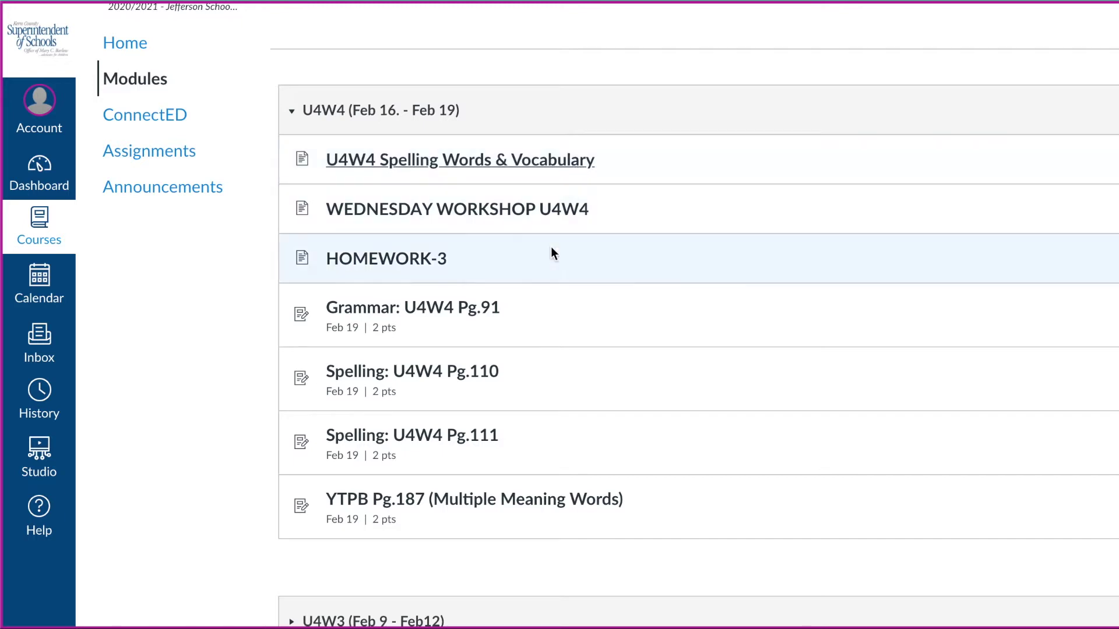
{"action": "scroll", "coordinate": [530, 313], "scroll_direction": "down", "scroll_amount": 15}
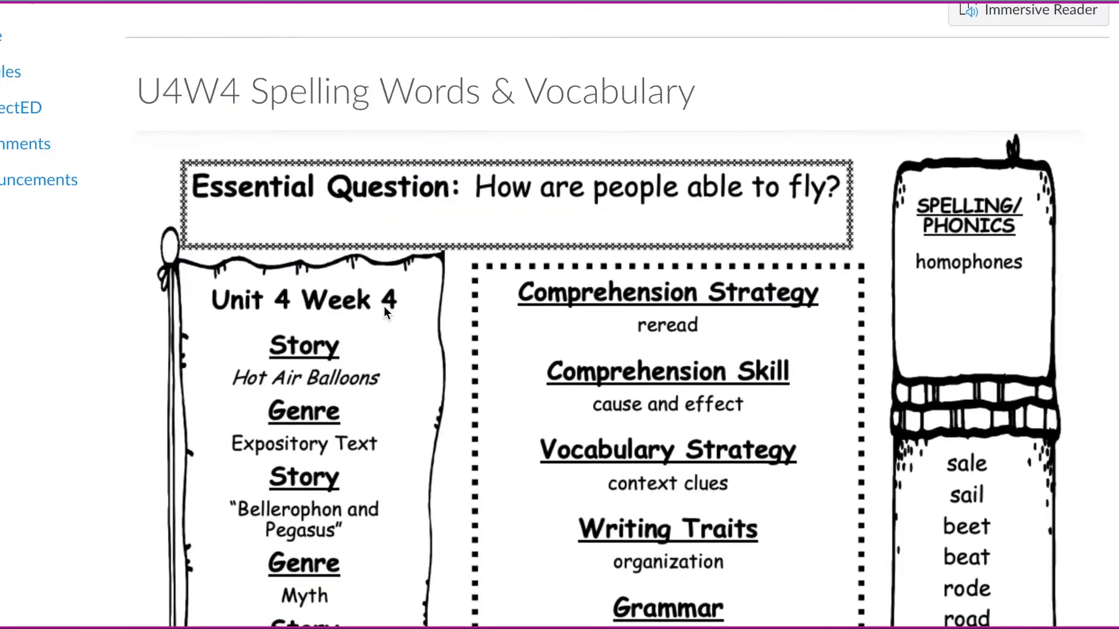
{"action": "scroll", "coordinate": [384, 305], "scroll_direction": "up", "scroll_amount": 15}
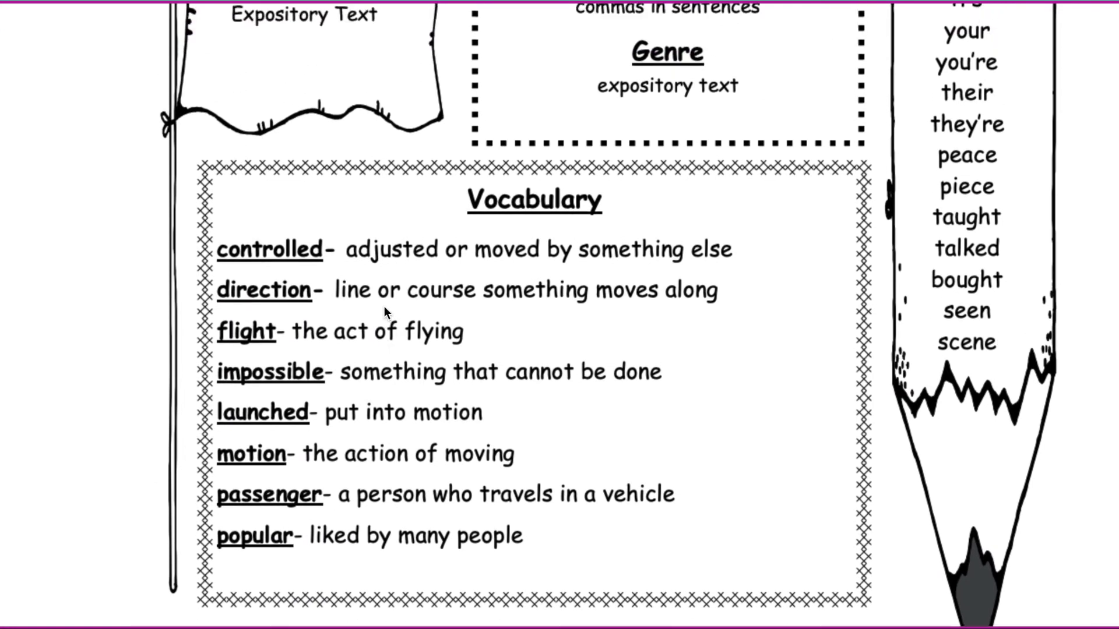
- Return to the course modules and open the WEDNESDAY WORKSHOP U4W4 page
{"action": "left_click", "coordinate": [10, 175]}
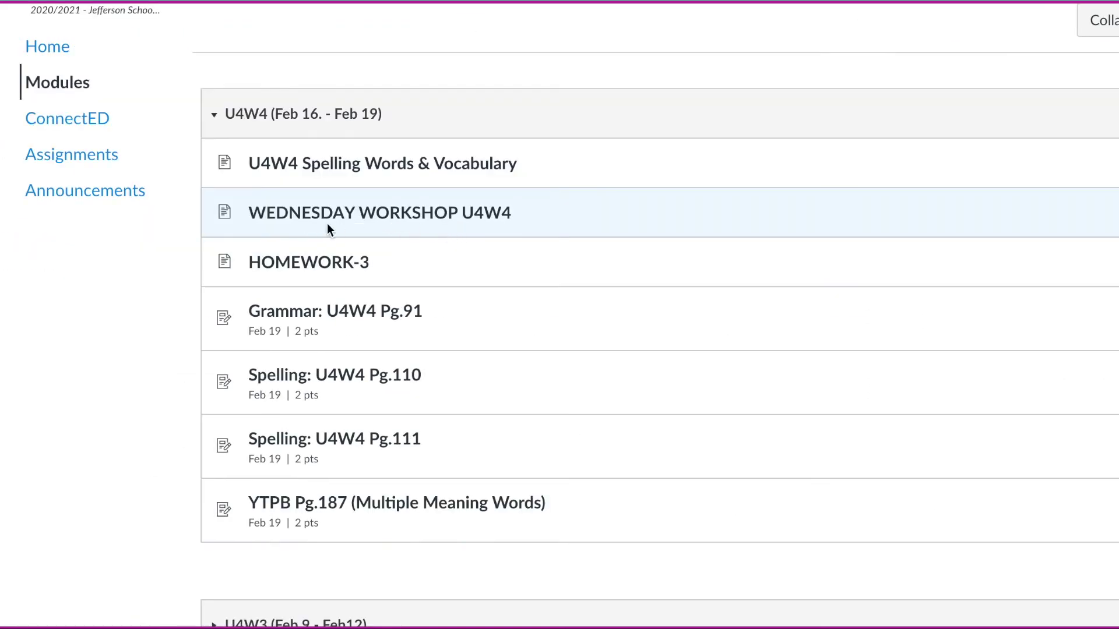
{"action": "left_click", "coordinate": [431, 217]}
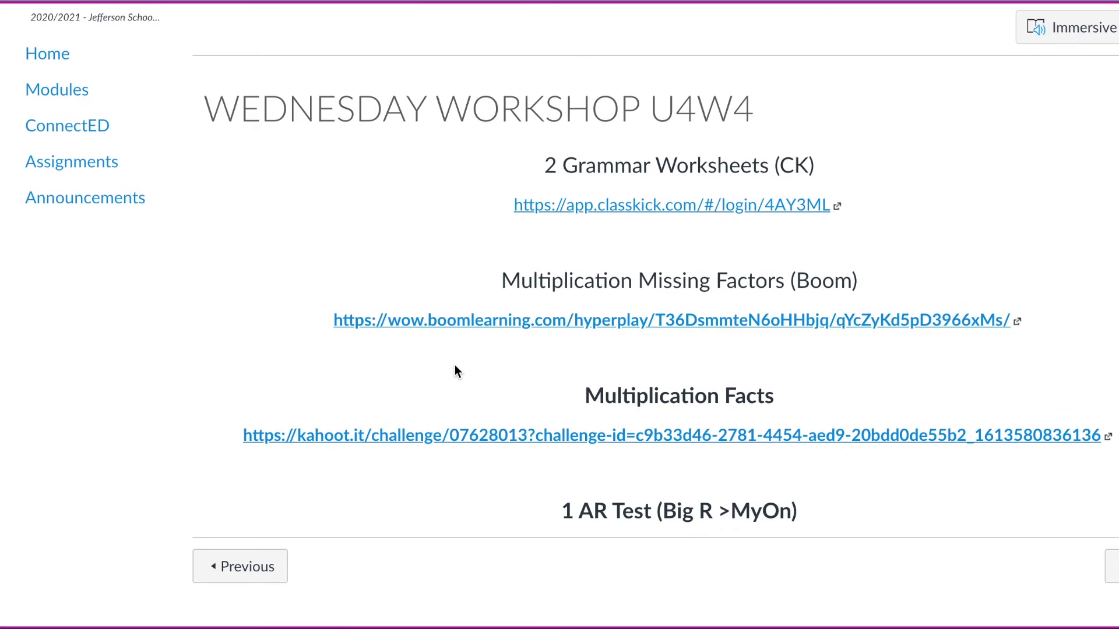
- Return to the modules, open the HOMEWORK-3 page and read through the daily homework listed for the week
{"action": "left_click", "coordinate": [68, 96]}
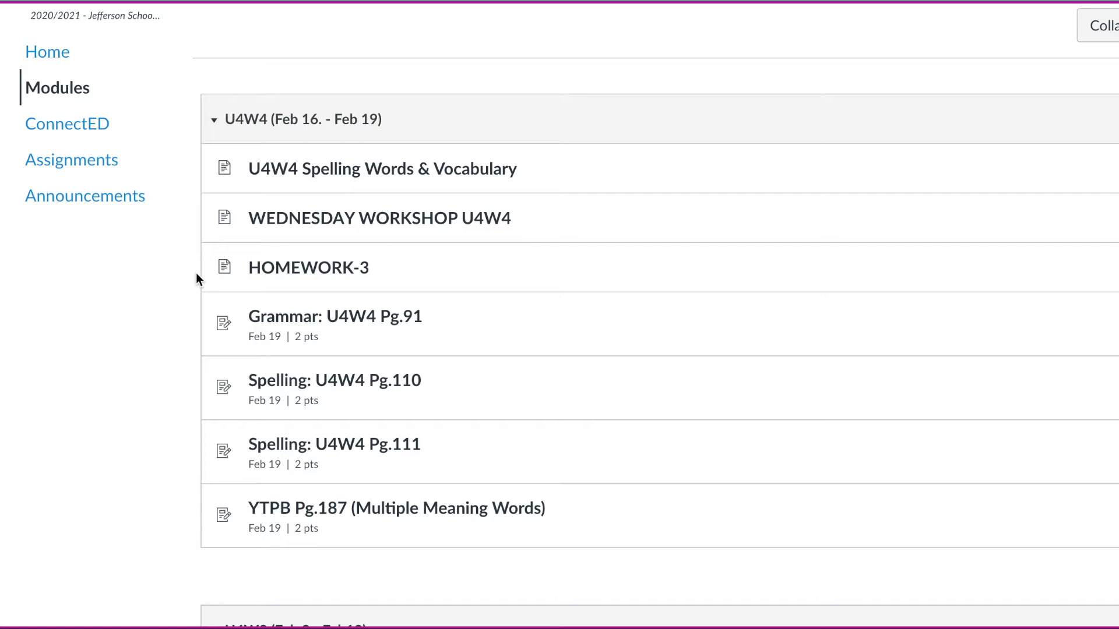
{"action": "left_click", "coordinate": [310, 267]}
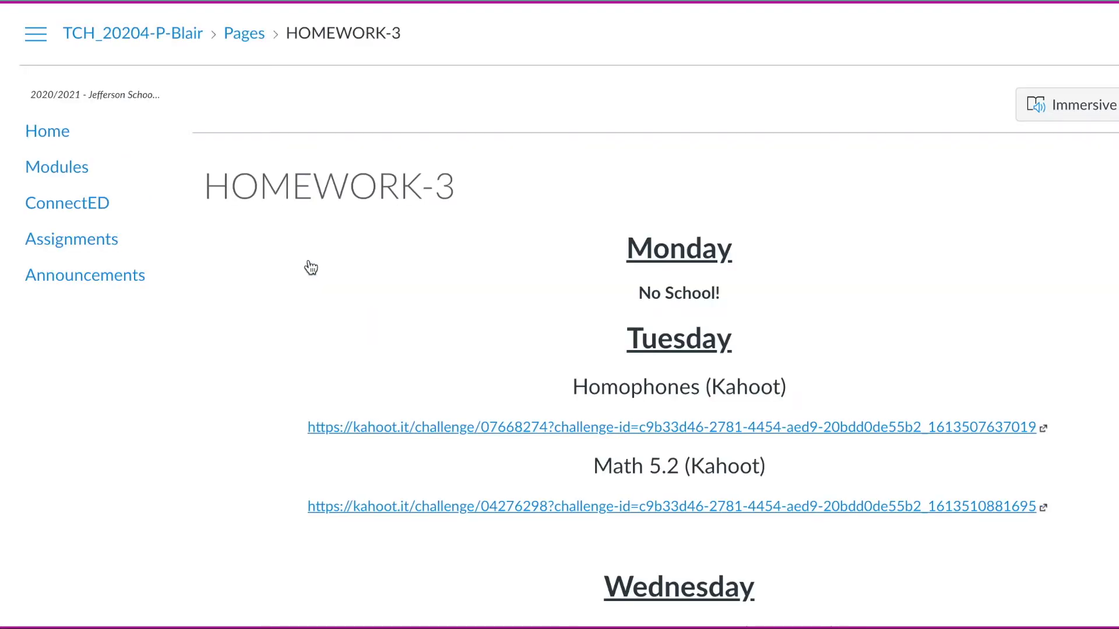
{"action": "scroll", "coordinate": [251, 336], "scroll_direction": "down", "scroll_amount": 2}
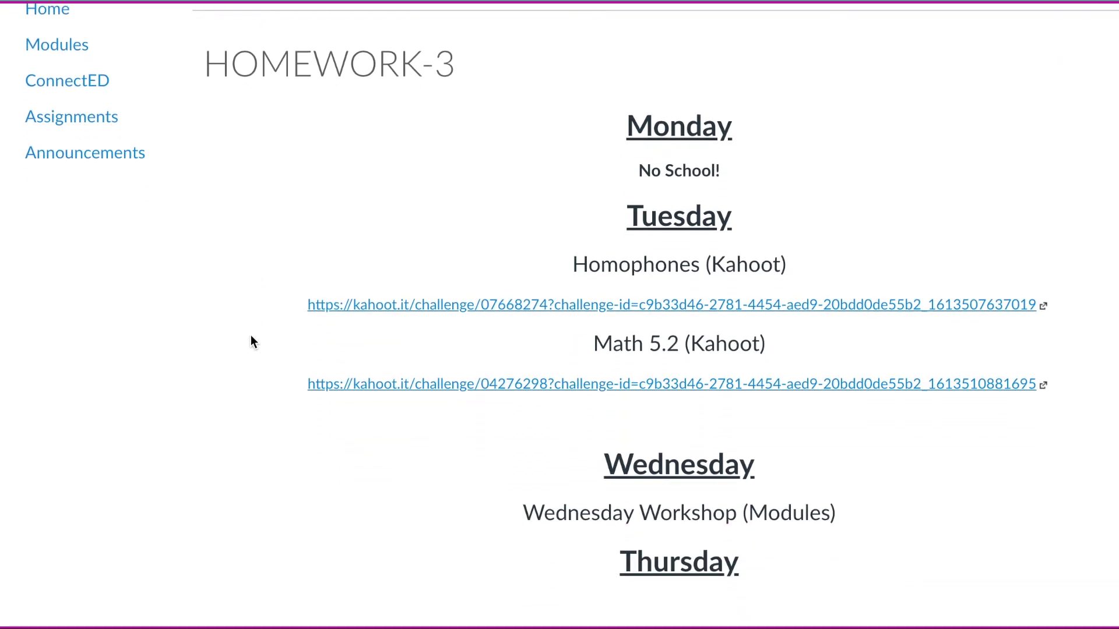
{"action": "scroll", "coordinate": [252, 337], "scroll_direction": "down", "scroll_amount": 1}
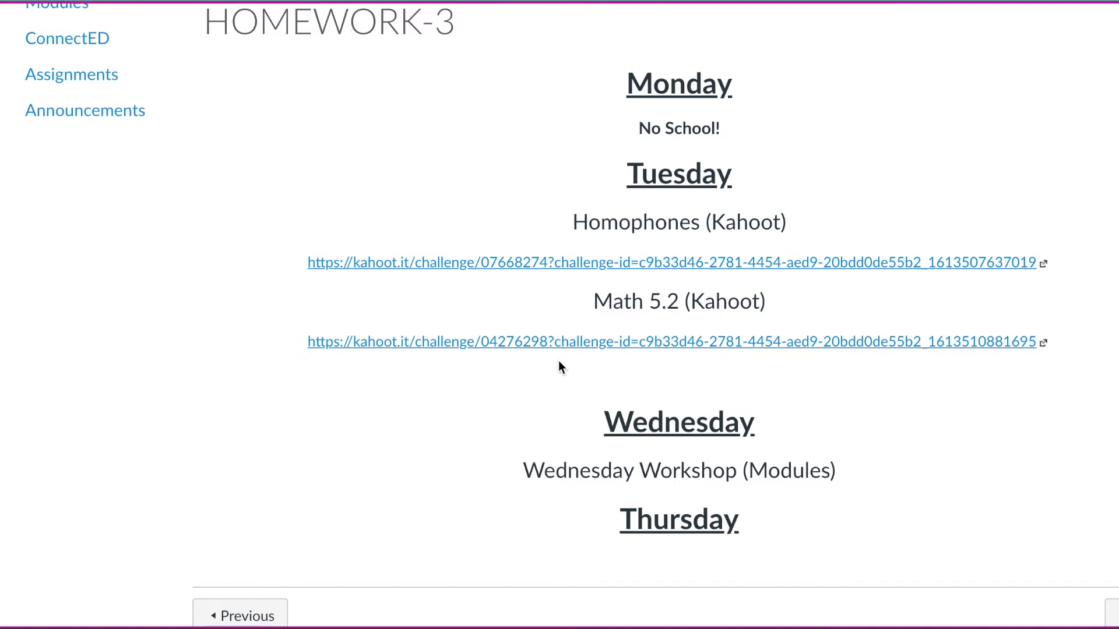
{"action": "scroll", "coordinate": [558, 367], "scroll_direction": "down", "scroll_amount": 1}
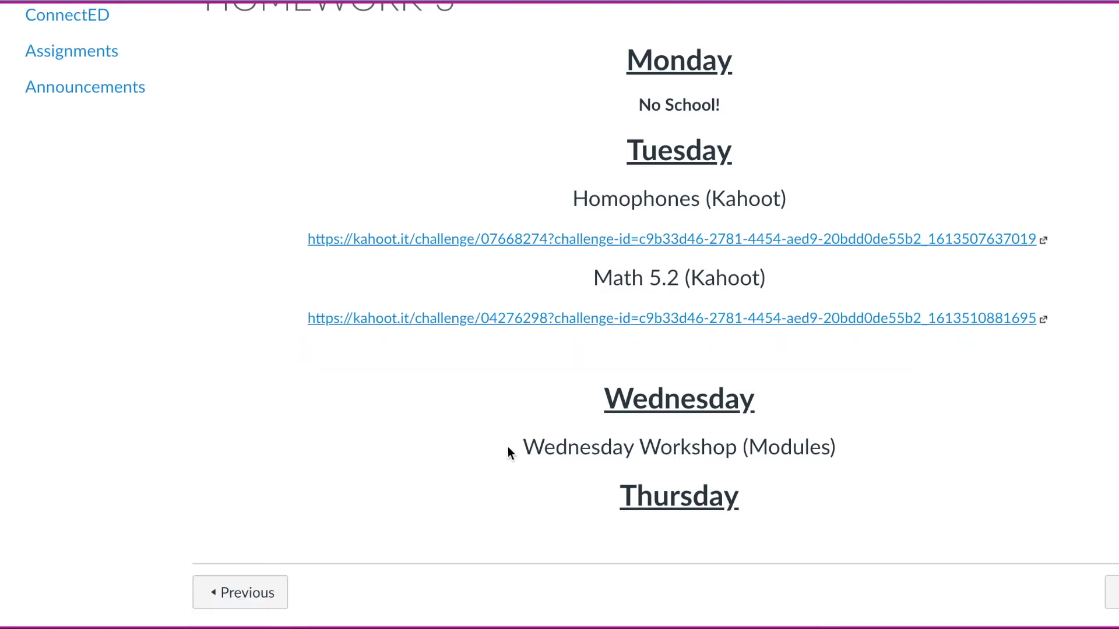
{"action": "scroll", "coordinate": [501, 481], "scroll_direction": "up", "scroll_amount": 3}
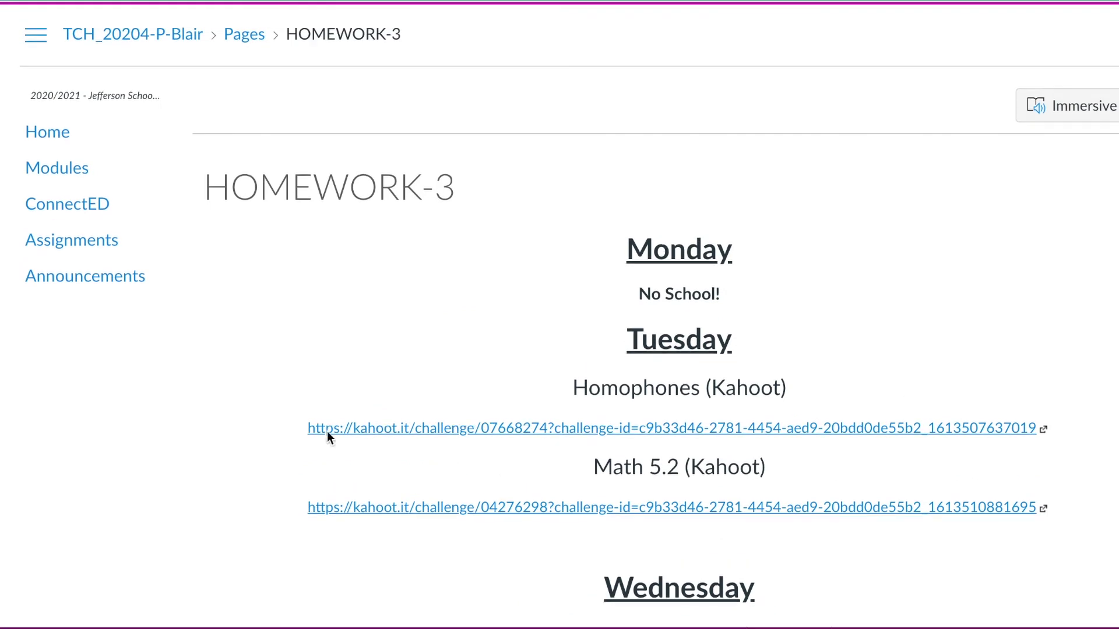
- Return to the course modules and open the Grammar: U4W4 Pg.91 assignment
{"action": "left_click", "coordinate": [73, 182]}
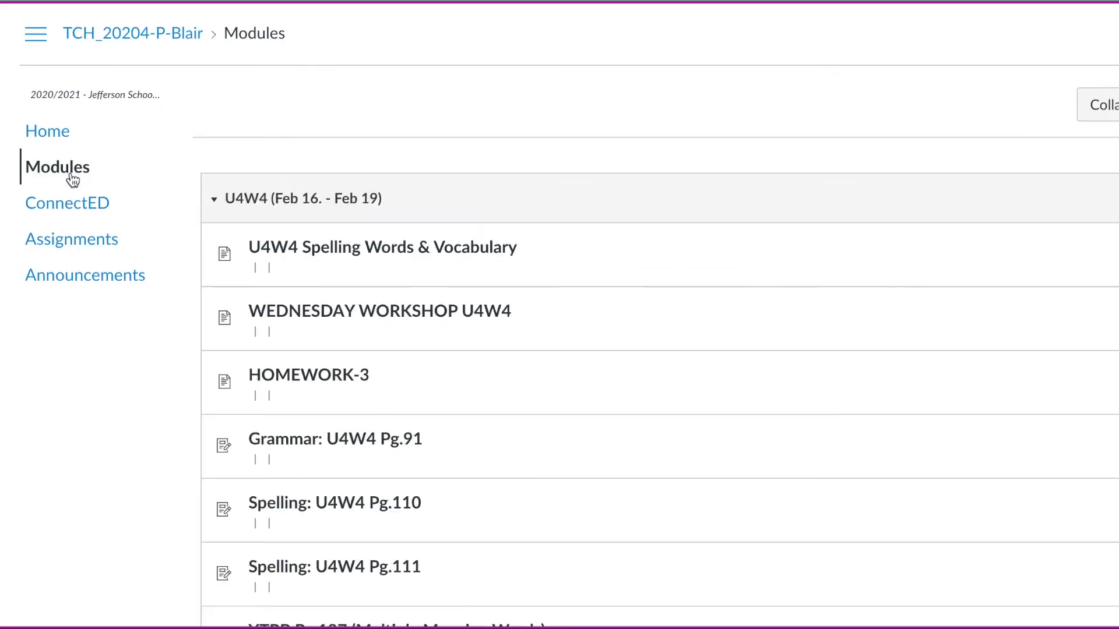
{"action": "scroll", "coordinate": [321, 310], "scroll_direction": "down", "scroll_amount": 3}
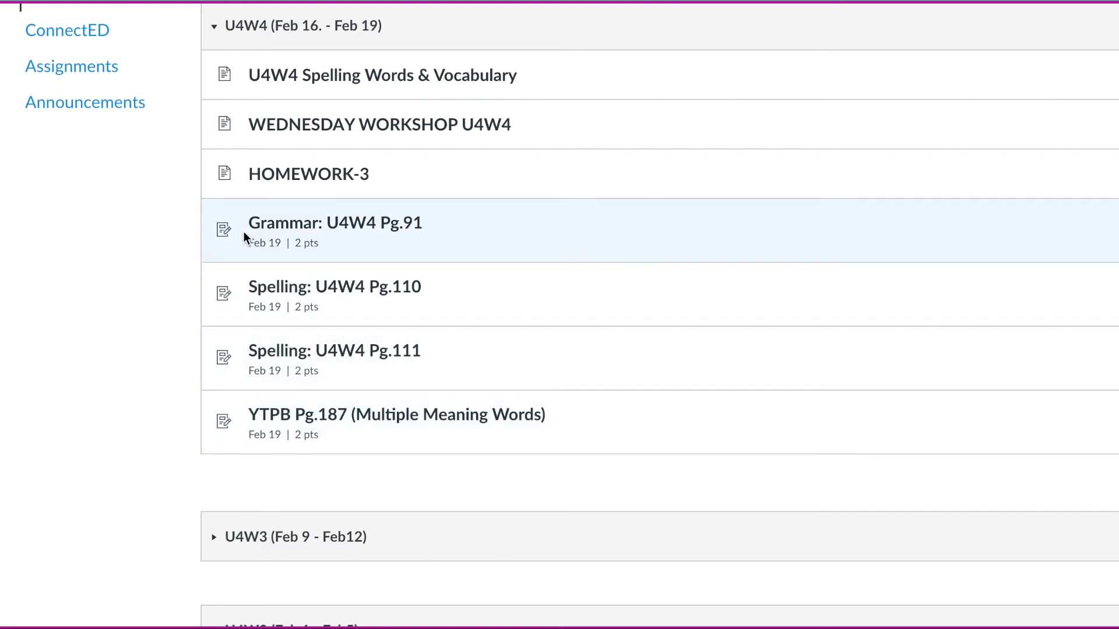
{"action": "left_click", "coordinate": [321, 232]}
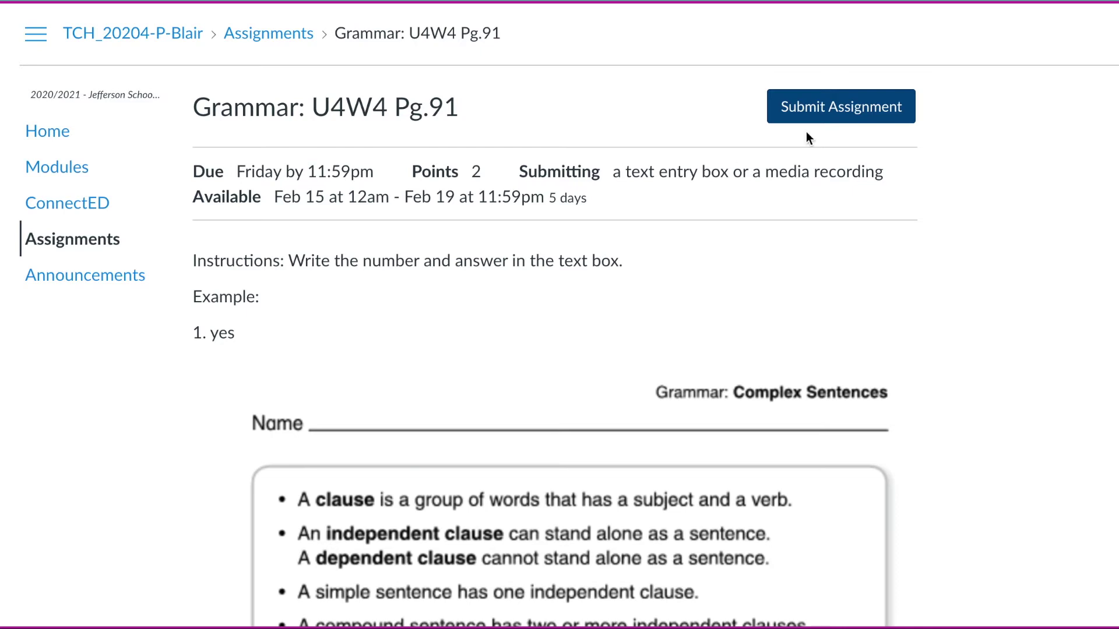
- Start a submission for the grammar assignment and view its option for recording or uploading media
{"action": "left_click", "coordinate": [854, 114]}
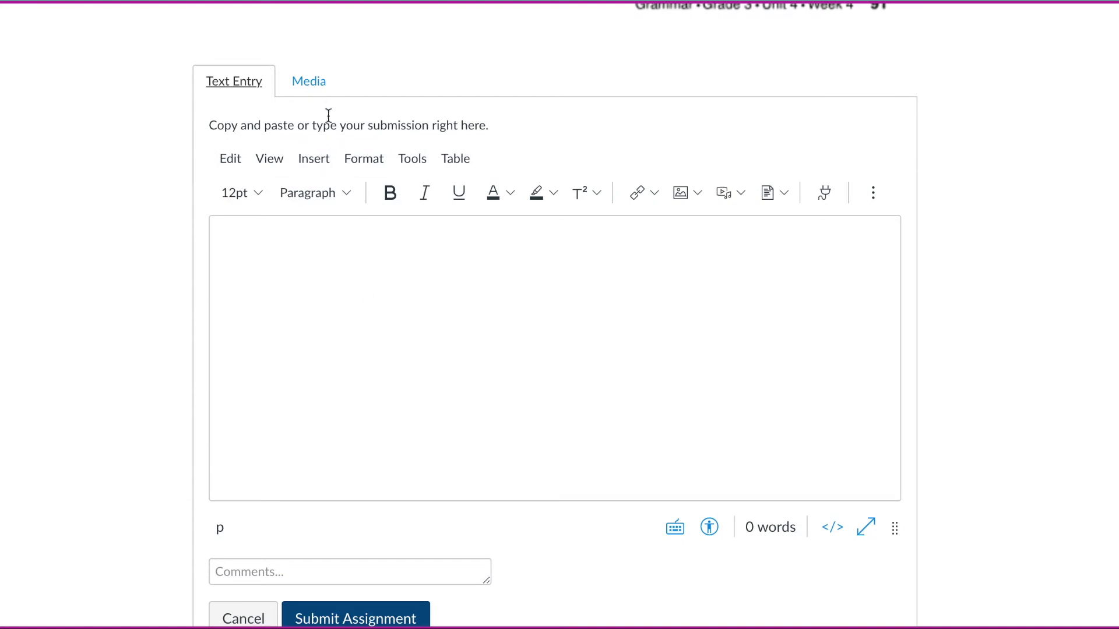
{"action": "left_click", "coordinate": [316, 85]}
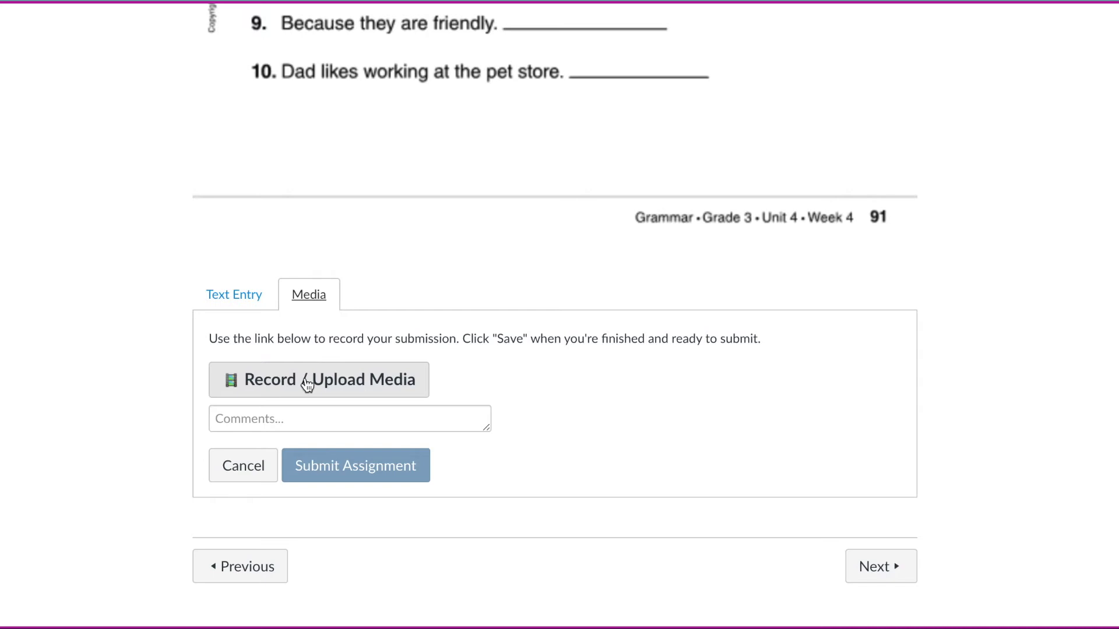
{"action": "scroll", "coordinate": [287, 386], "scroll_direction": "up", "scroll_amount": 3}
{"action": "scroll", "coordinate": [287, 385], "scroll_direction": "down", "scroll_amount": 3}
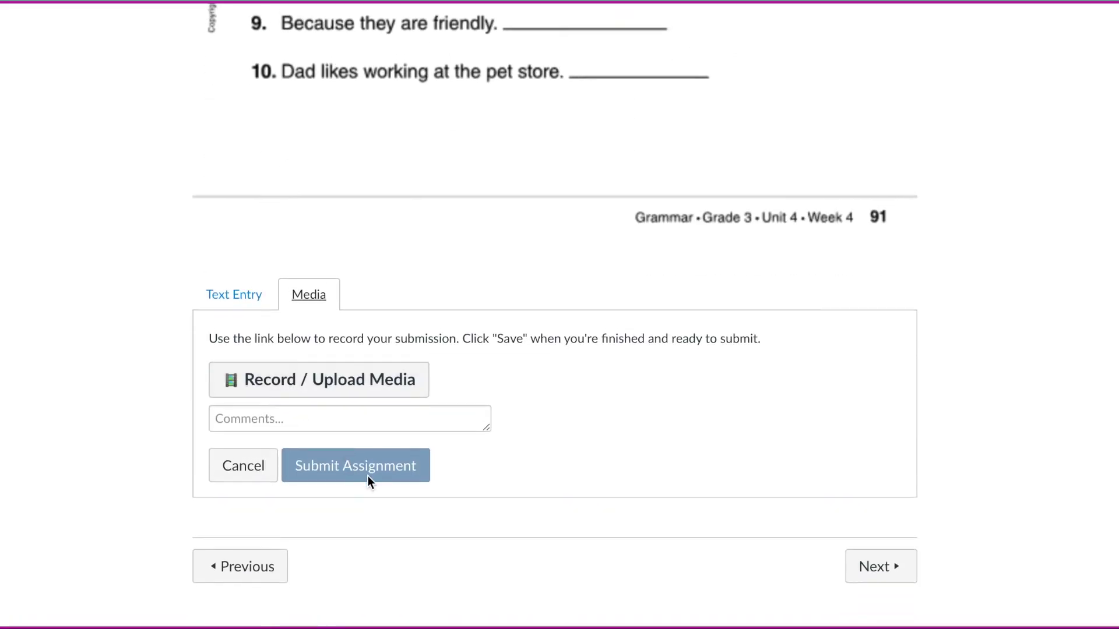
- Switch the grammar assignment submission to Text Entry and place the cursor in the answer box
{"action": "left_click", "coordinate": [247, 303]}
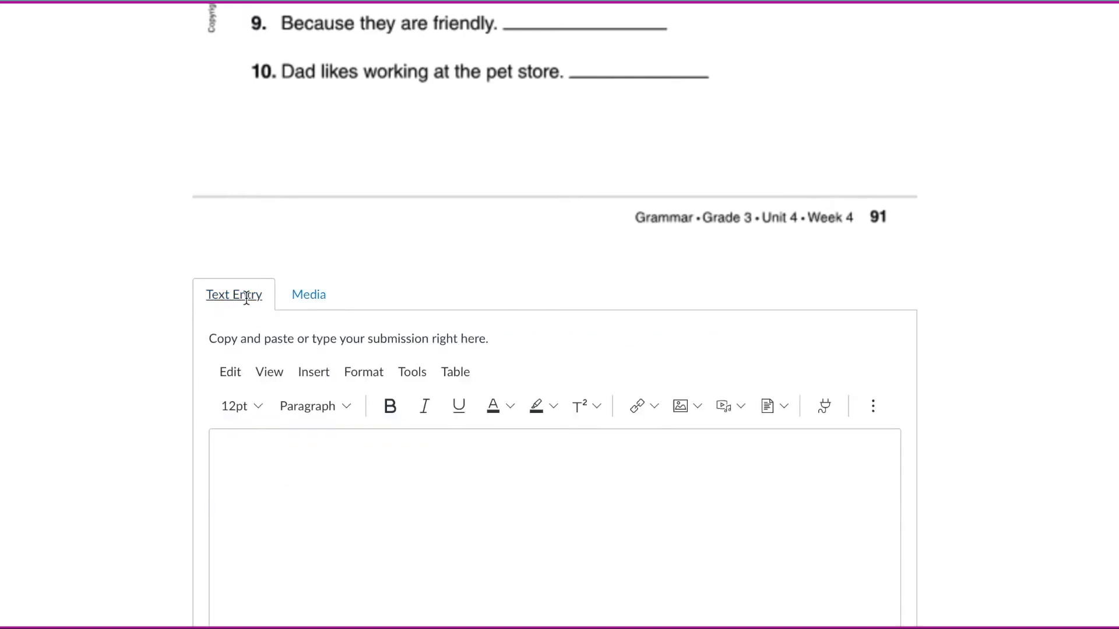
{"action": "scroll", "coordinate": [366, 503], "scroll_direction": "down", "scroll_amount": 5}
{"action": "scroll", "coordinate": [365, 503], "scroll_direction": "up", "scroll_amount": 2}
{"action": "left_click", "coordinate": [449, 262]}
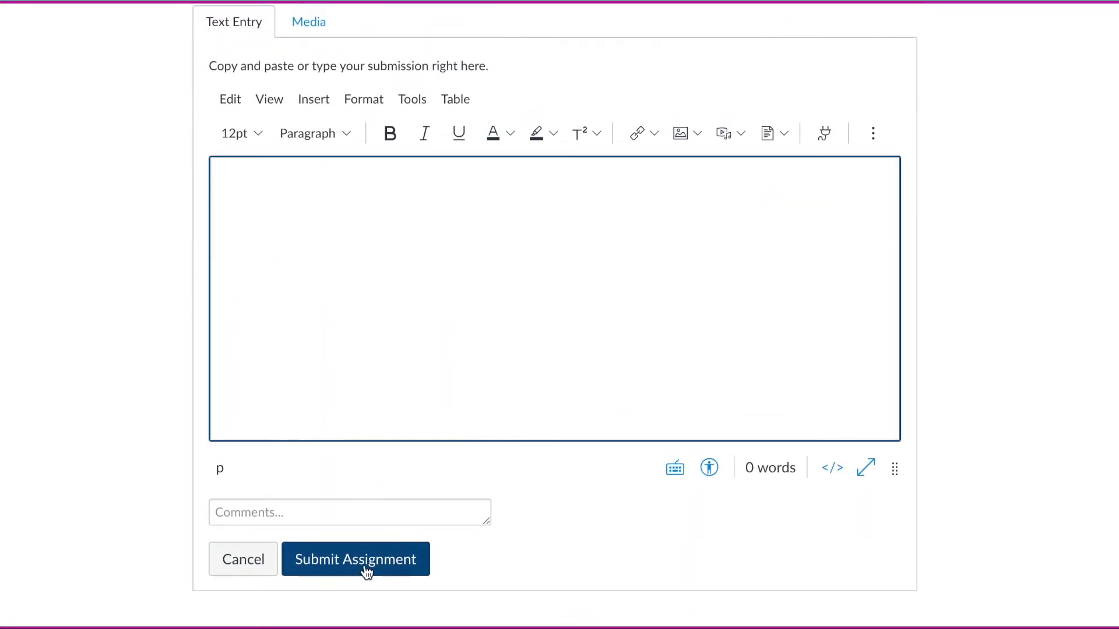
- Leave the grammar assignment for the course modules and look through the list of weekly modules
{"action": "scroll", "coordinate": [375, 571], "scroll_direction": "up", "scroll_amount": 15}
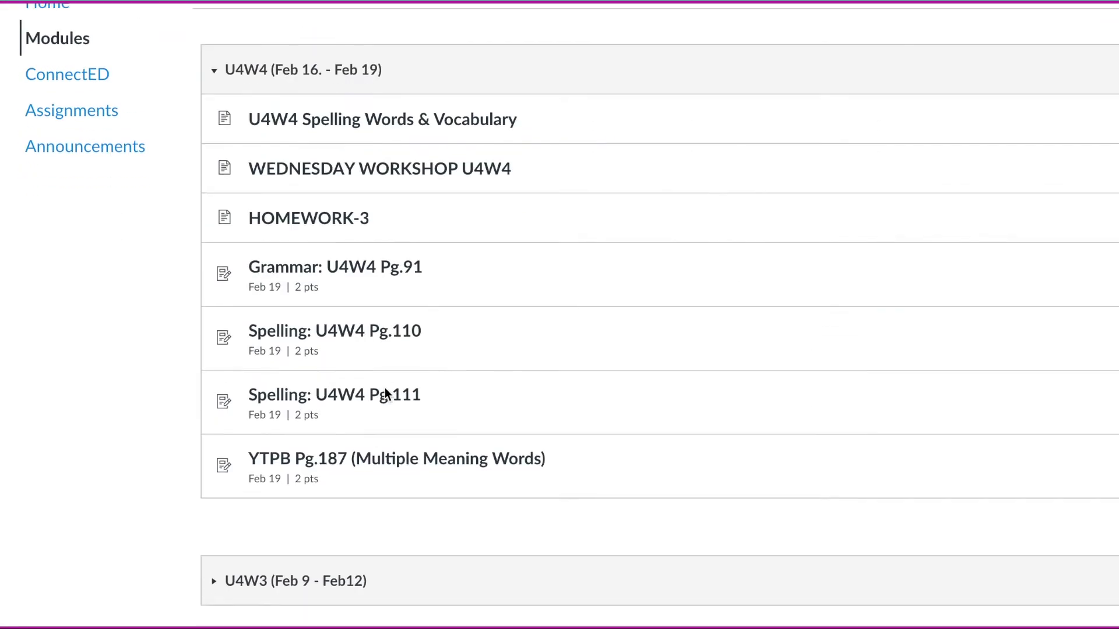
{"action": "scroll", "coordinate": [385, 393], "scroll_direction": "down", "scroll_amount": 5}
{"action": "scroll", "coordinate": [385, 392], "scroll_direction": "down", "scroll_amount": 8}
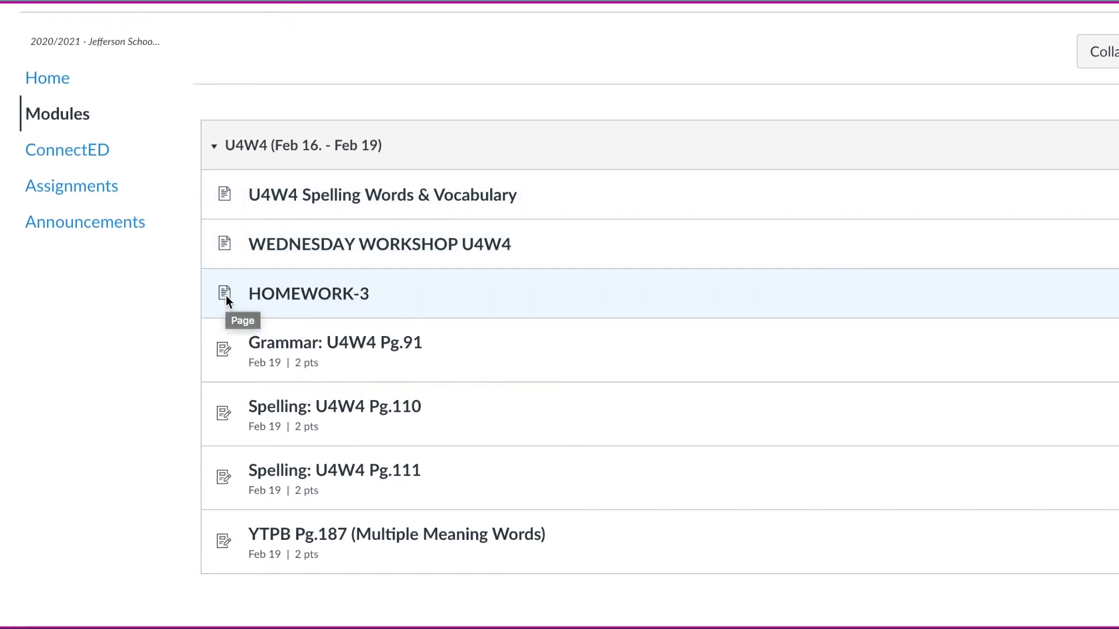
- Open the HOMEWORK-3 page in Immersive Reader, check its text preferences and grammar options, and exit the reader
{"action": "left_click", "coordinate": [331, 300]}
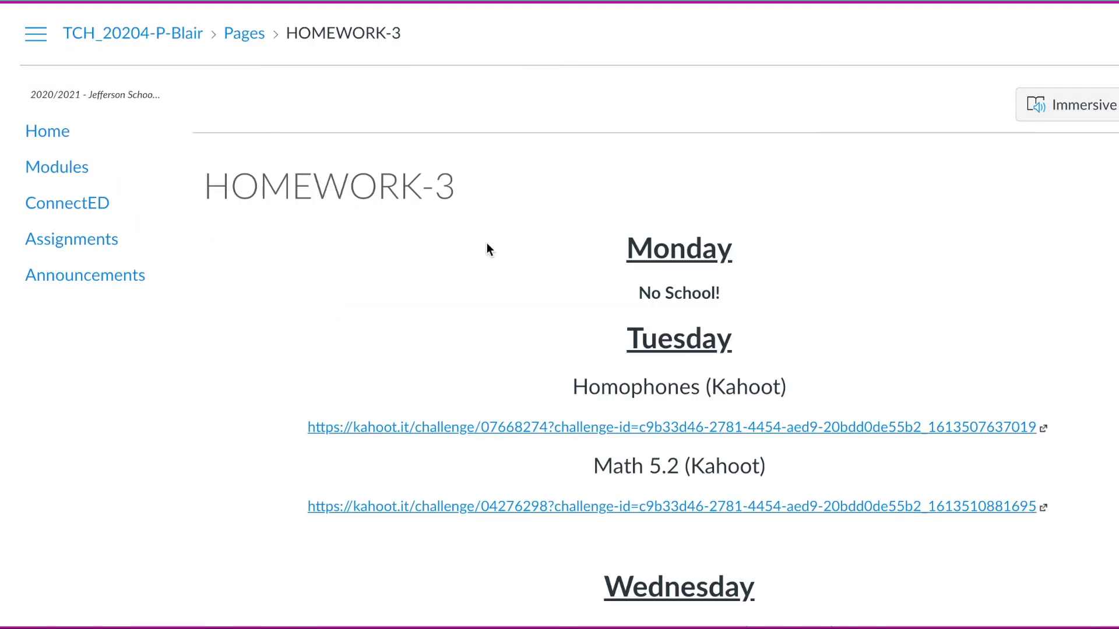
{"action": "left_click", "coordinate": [1079, 120]}
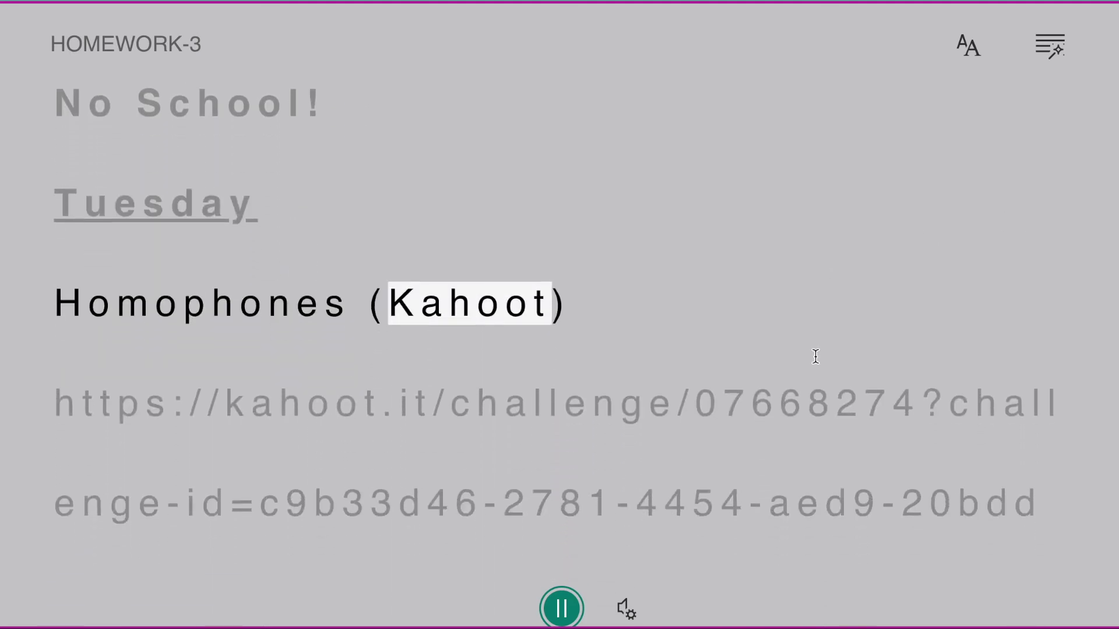
{"action": "left_click", "coordinate": [969, 58]}
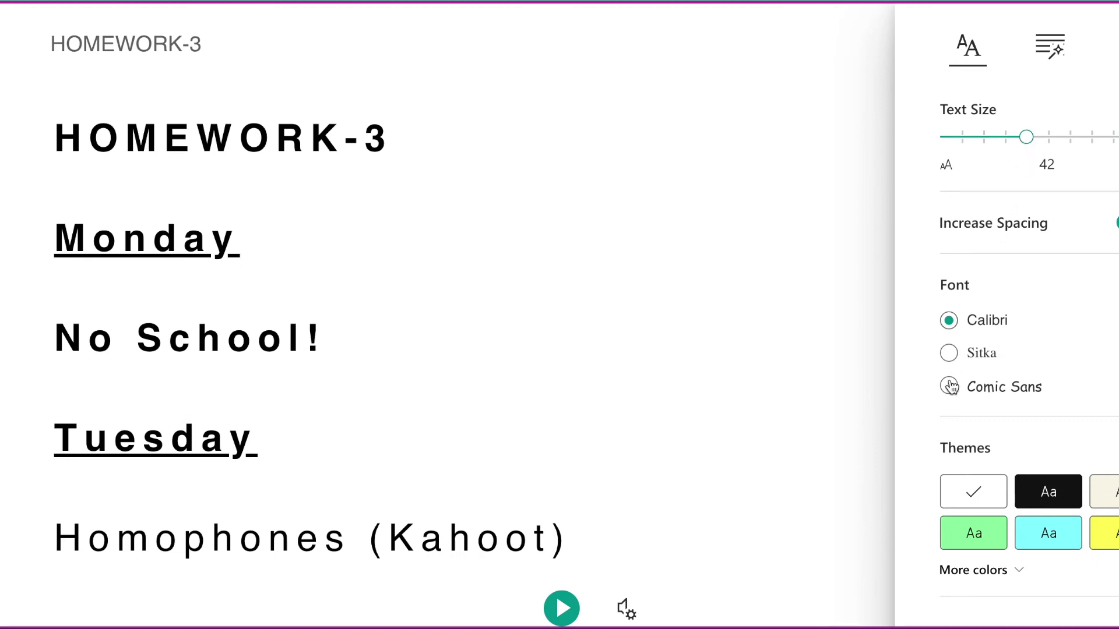
{"action": "left_click", "coordinate": [1052, 57]}
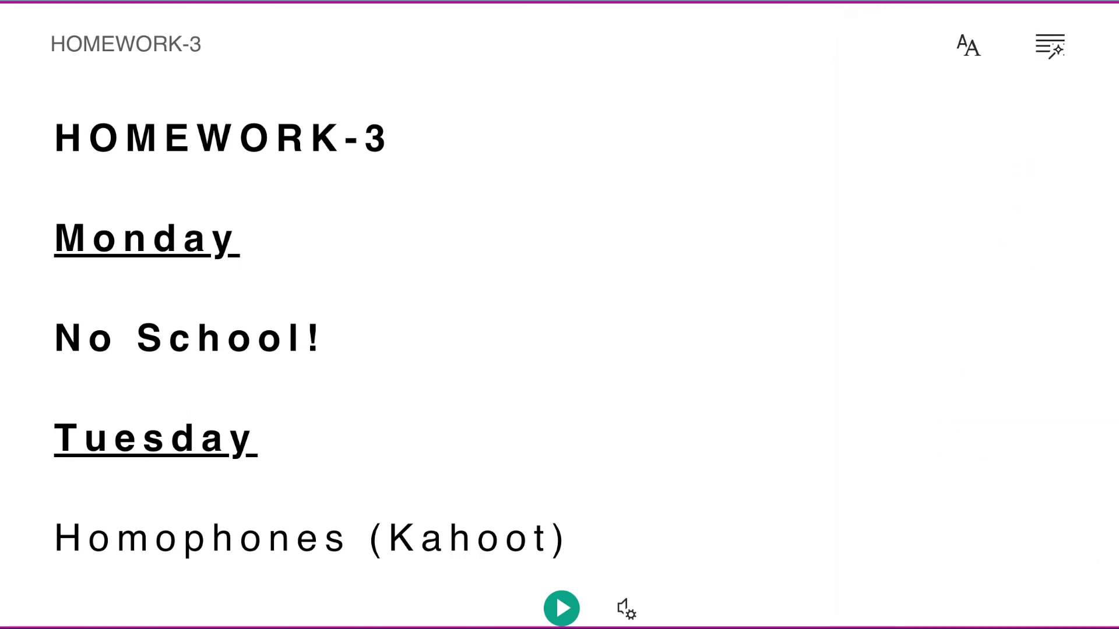
{"action": "key", "text": "Escape"}
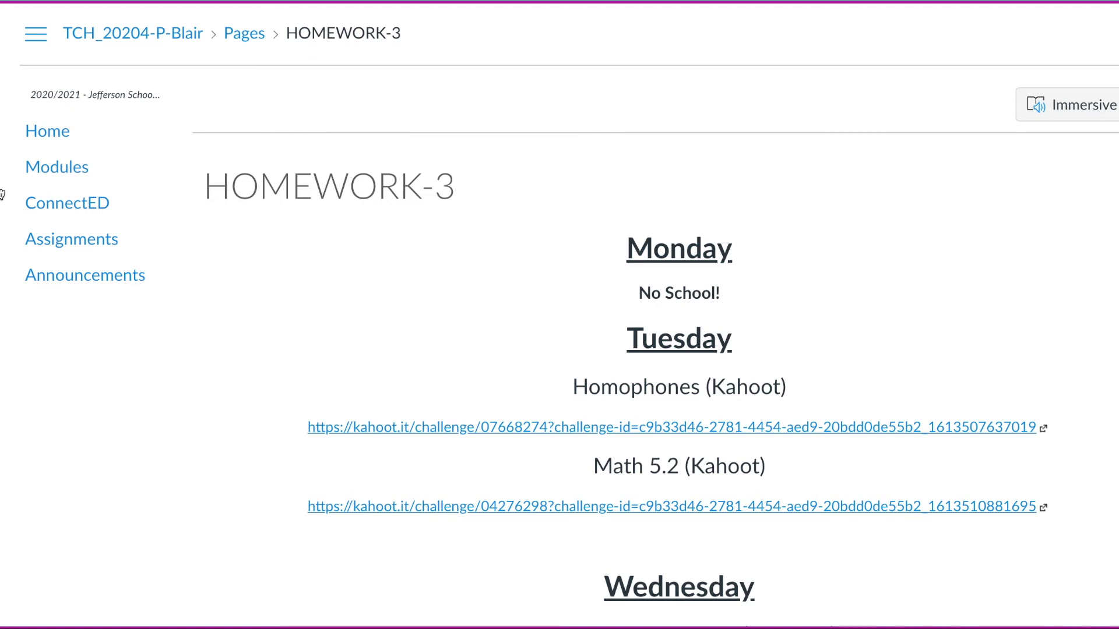
- Open the course announcements and read the PTO Meeting For Parents! announcement
{"action": "left_click", "coordinate": [46, 168]}
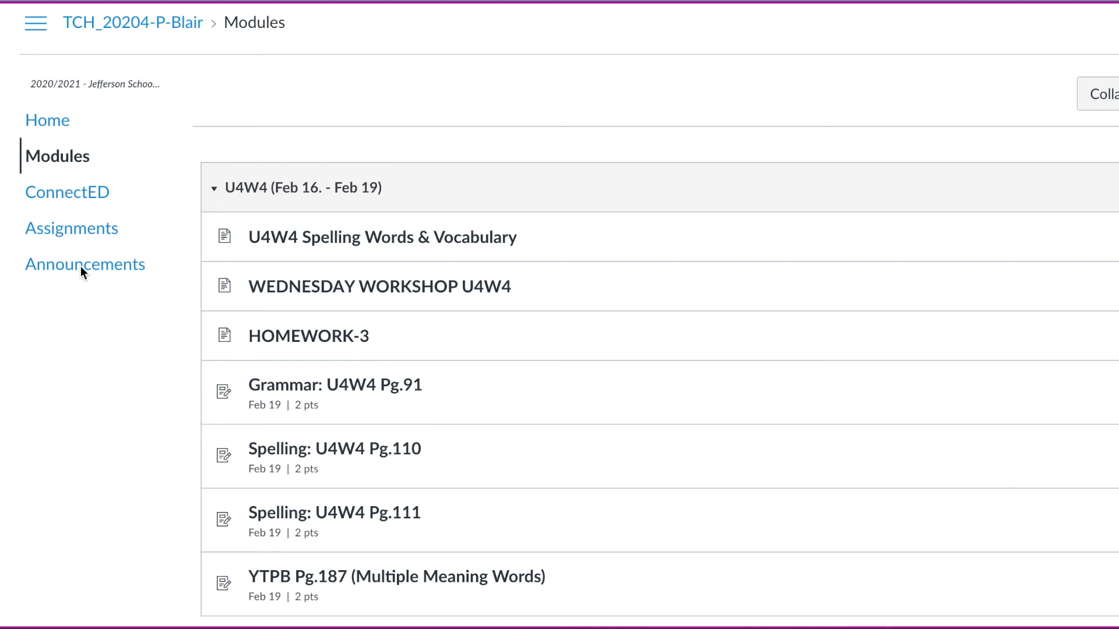
{"action": "left_click", "coordinate": [118, 274]}
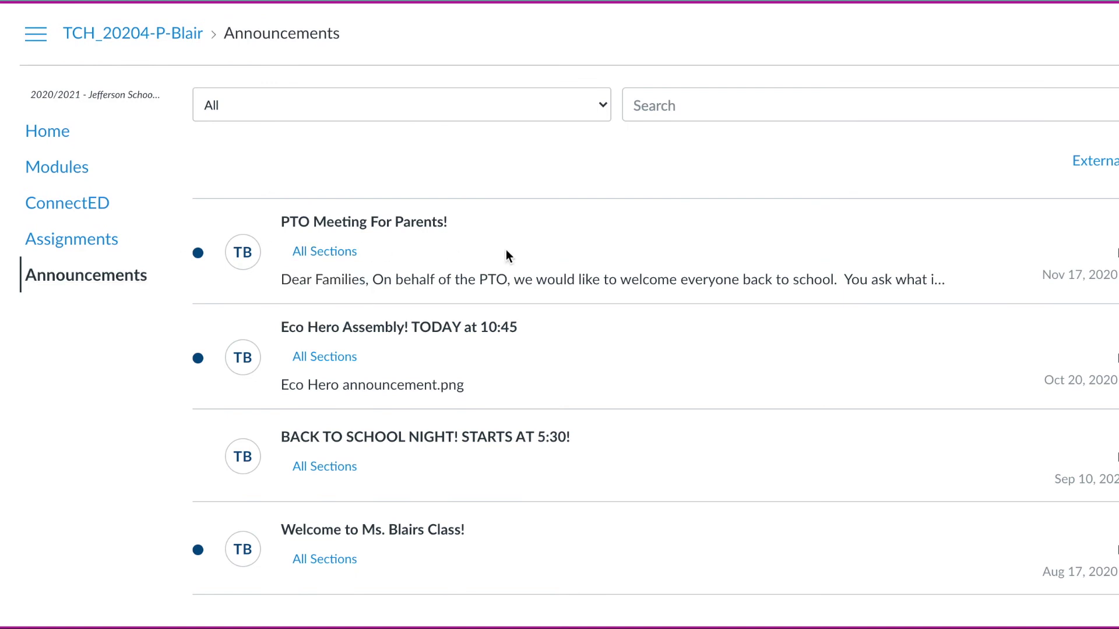
{"action": "scroll", "coordinate": [582, 264], "scroll_direction": "down", "scroll_amount": 1}
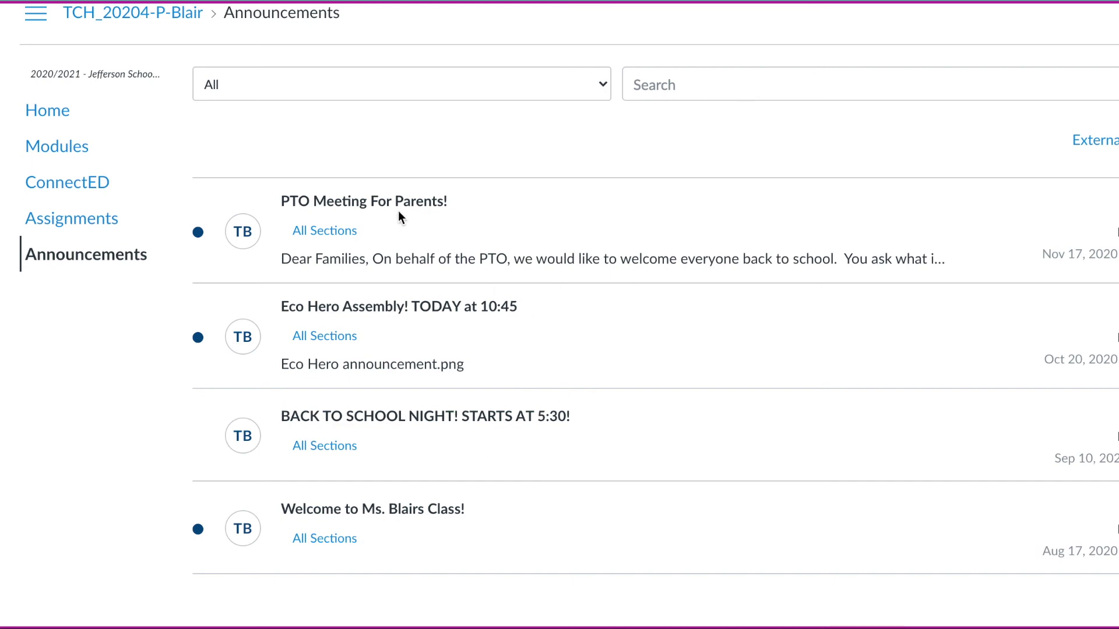
{"action": "left_click", "coordinate": [425, 210]}
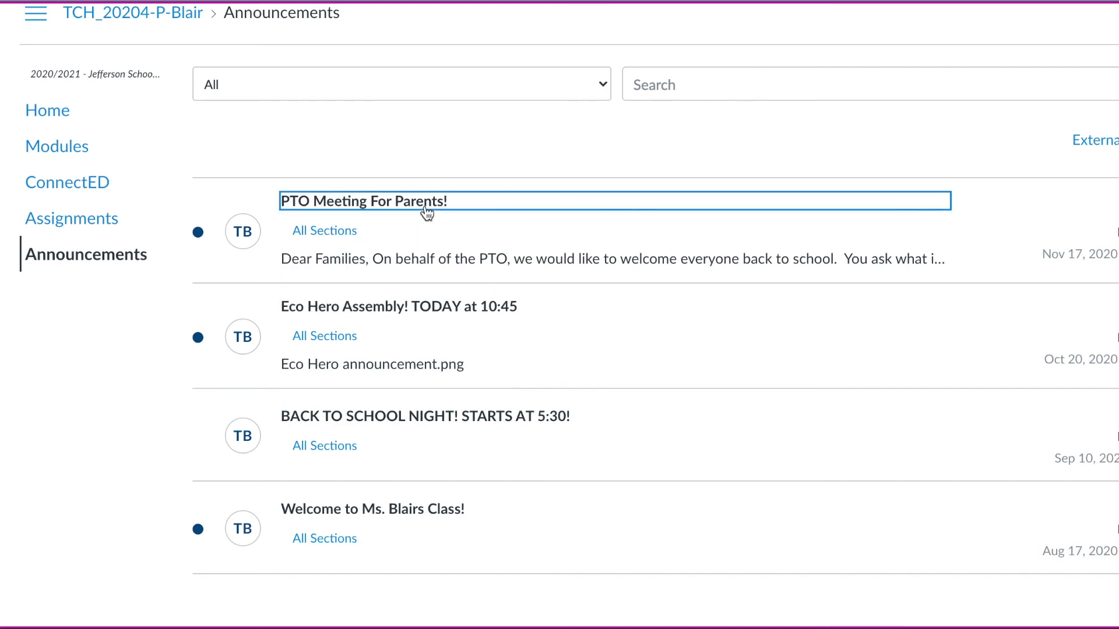
{"action": "scroll", "coordinate": [524, 457], "scroll_direction": "down", "scroll_amount": 1}
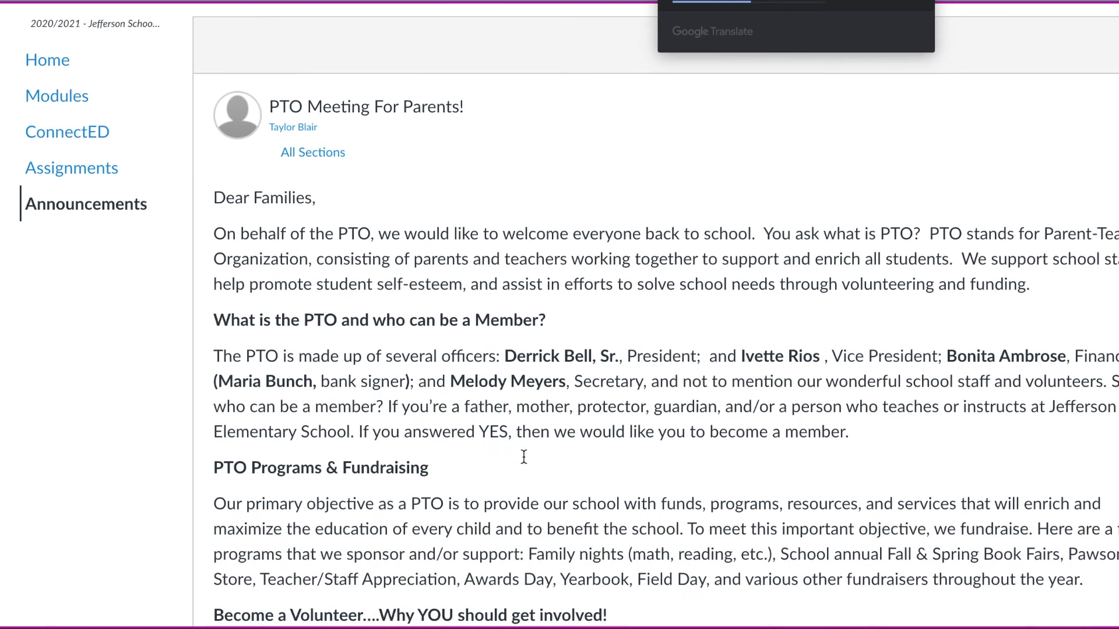
{"action": "scroll", "coordinate": [524, 457], "scroll_direction": "down", "scroll_amount": 1}
{"action": "scroll", "coordinate": [523, 457], "scroll_direction": "up", "scroll_amount": 2}
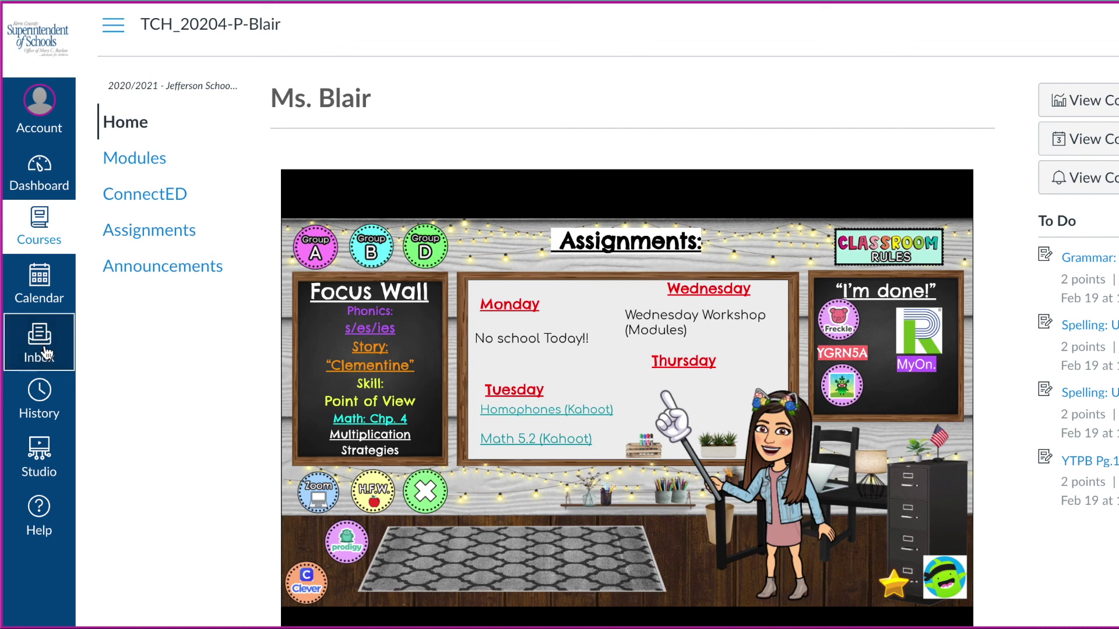
{"action": "scroll", "coordinate": [43, 355], "scroll_direction": "up", "scroll_amount": 1}
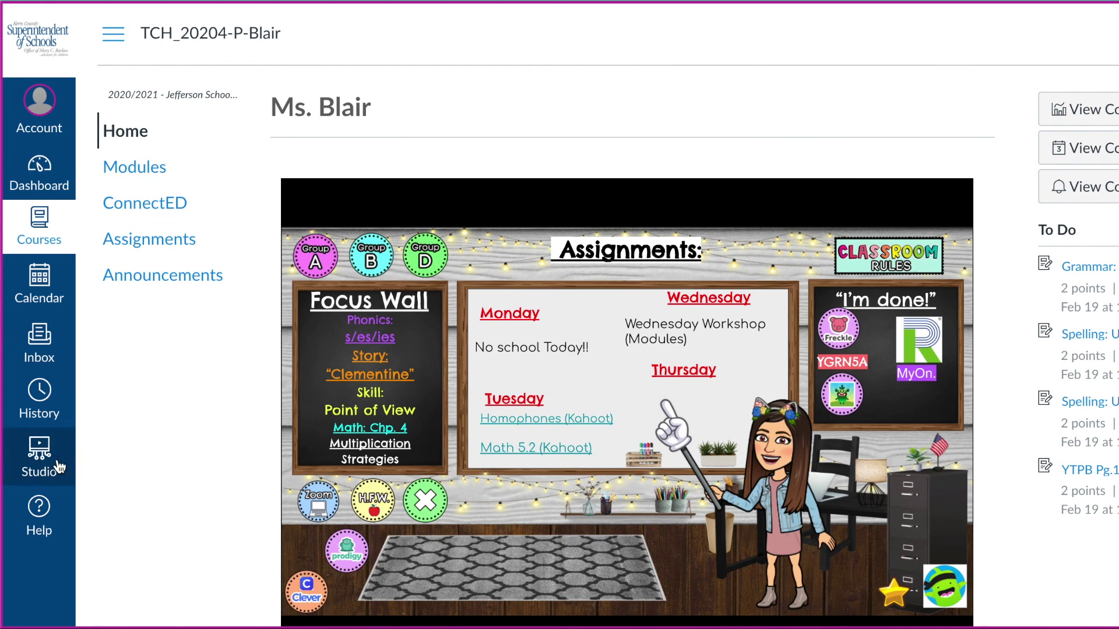